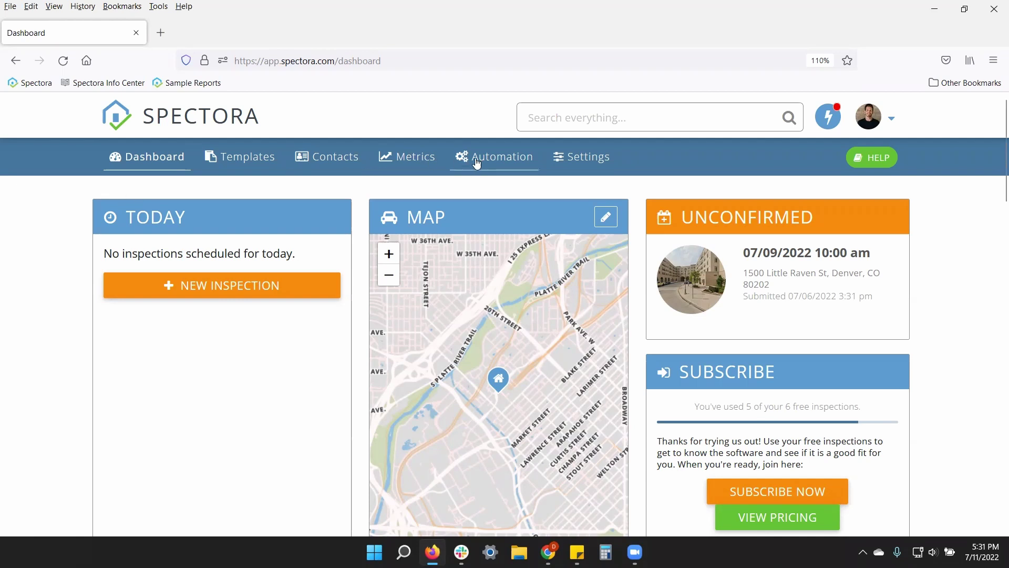
# Step: Go to the Automation page and expand its Scheduling notification settings
pyautogui.click(493, 157)
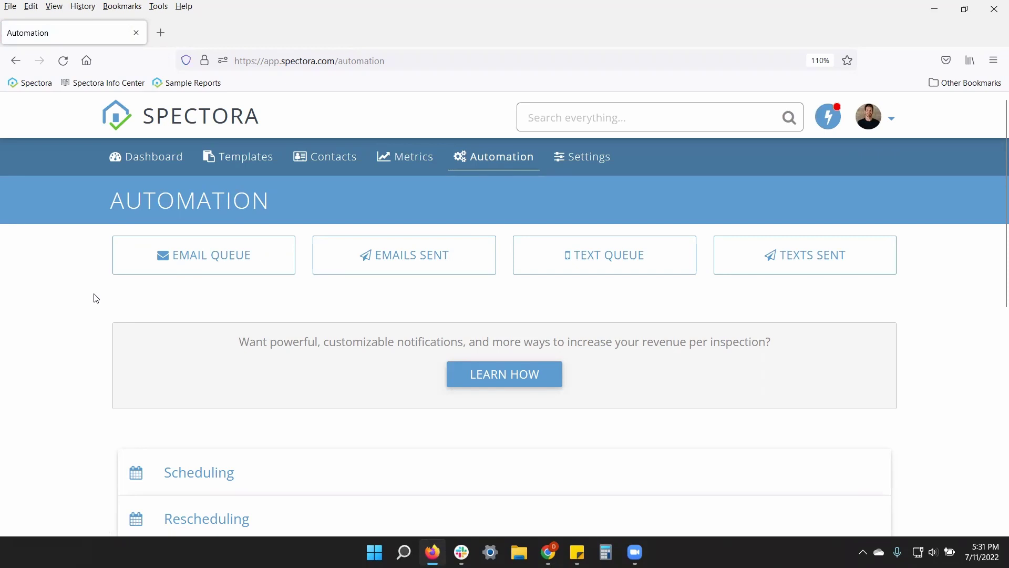
pyautogui.scroll(-2, 96, 298)
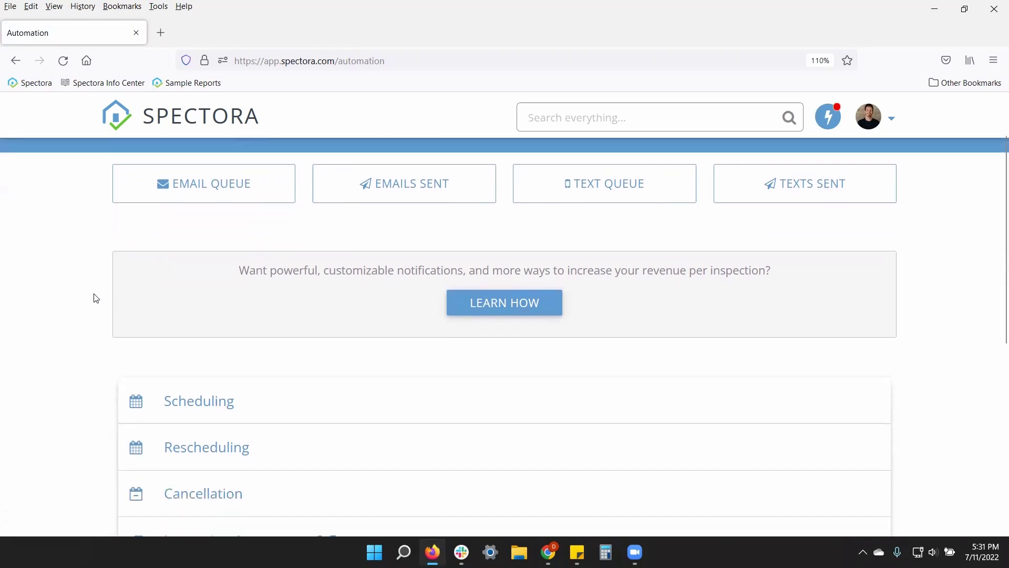
pyautogui.scroll(-1, 96, 298)
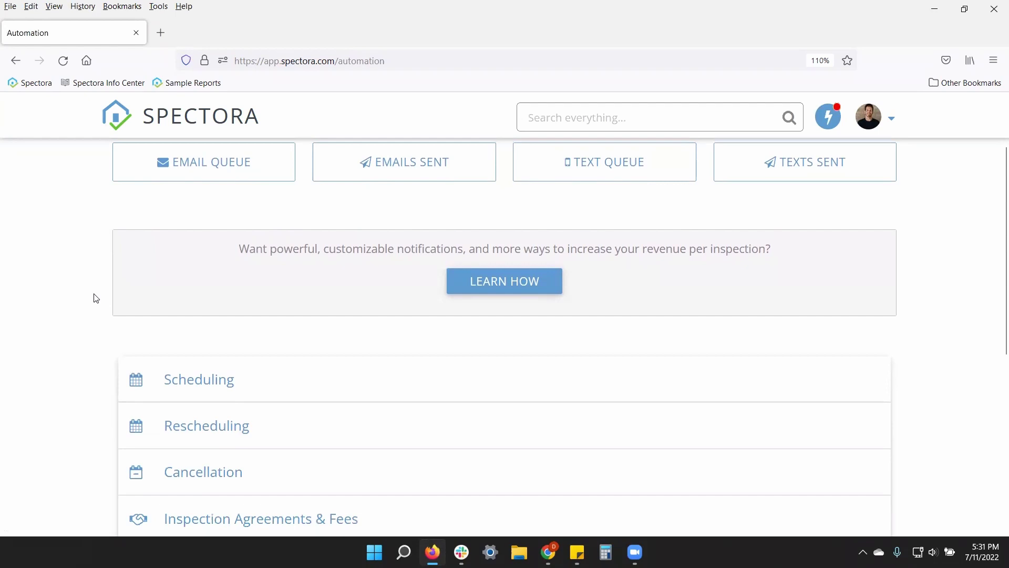
pyautogui.scroll(-3, 94, 297)
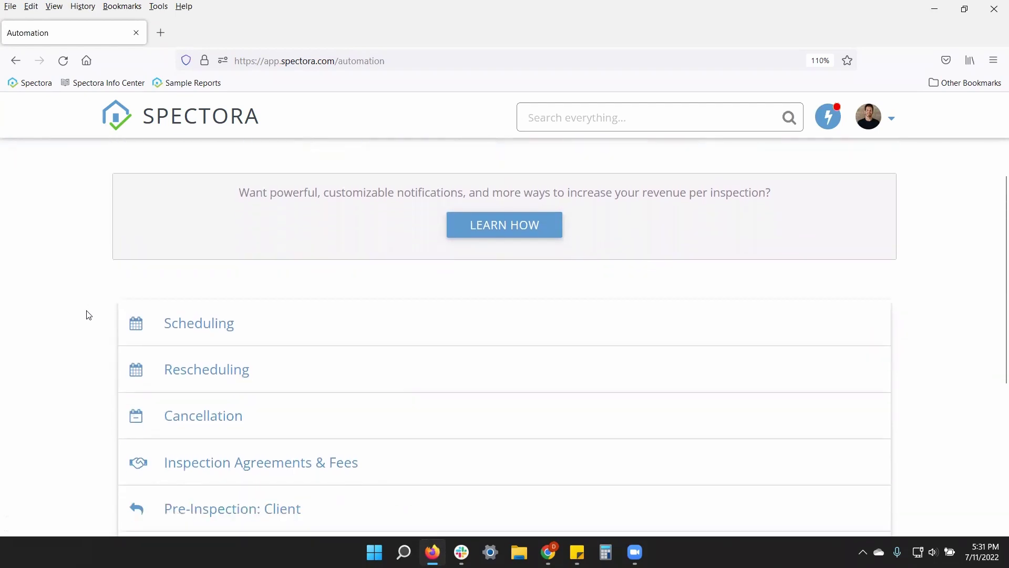
pyautogui.click(235, 288)
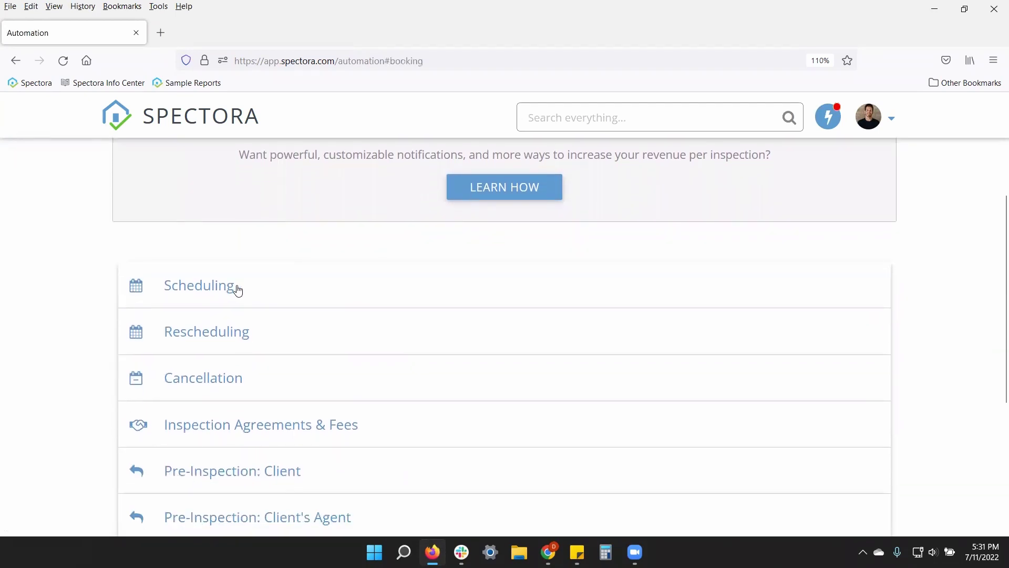
# Step: Scroll down through the Scheduling confirmation emails and text messages
pyautogui.scroll(-3, 423, 326)
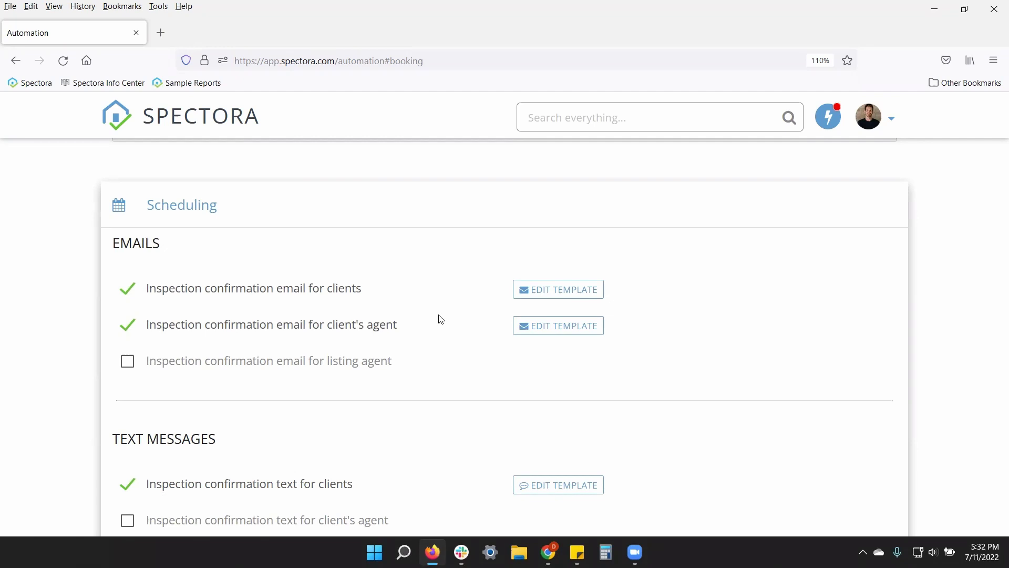
# Step: Open the clients' confirmation email template and review its subject and {{CLIENT_FIRST_NAME}} greeting
pyautogui.click(545, 292)
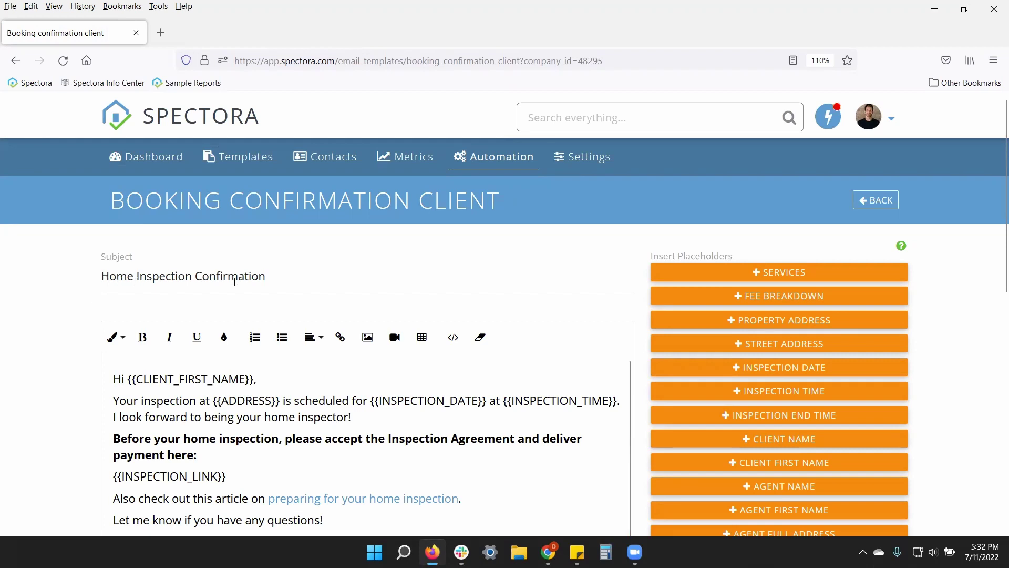
pyautogui.moveTo(116, 276); pyautogui.dragTo(228, 364)
pyautogui.moveTo(136, 378); pyautogui.dragTo(212, 411)
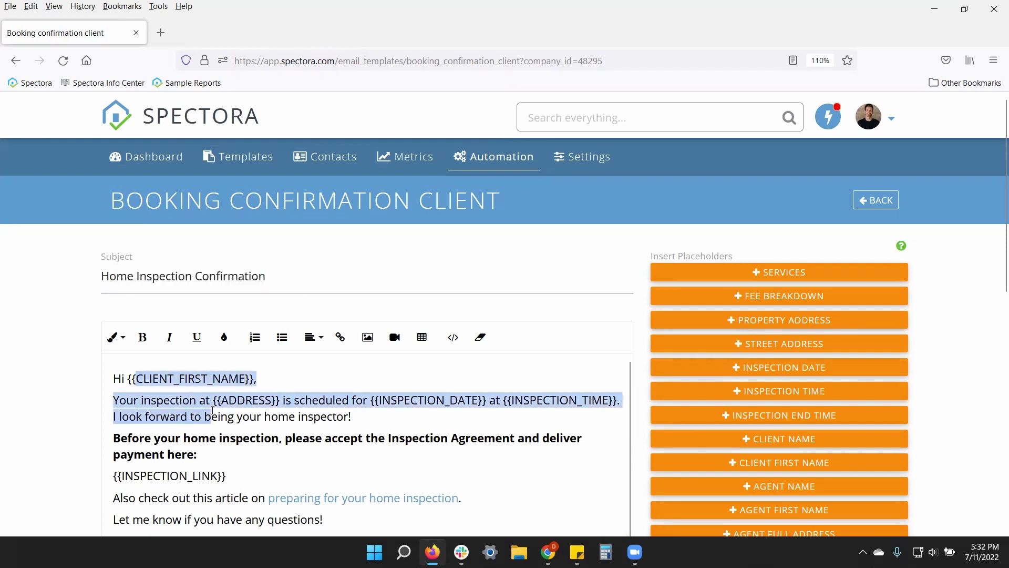
pyautogui.click(220, 410)
pyautogui.scroll(-2, 158, 357)
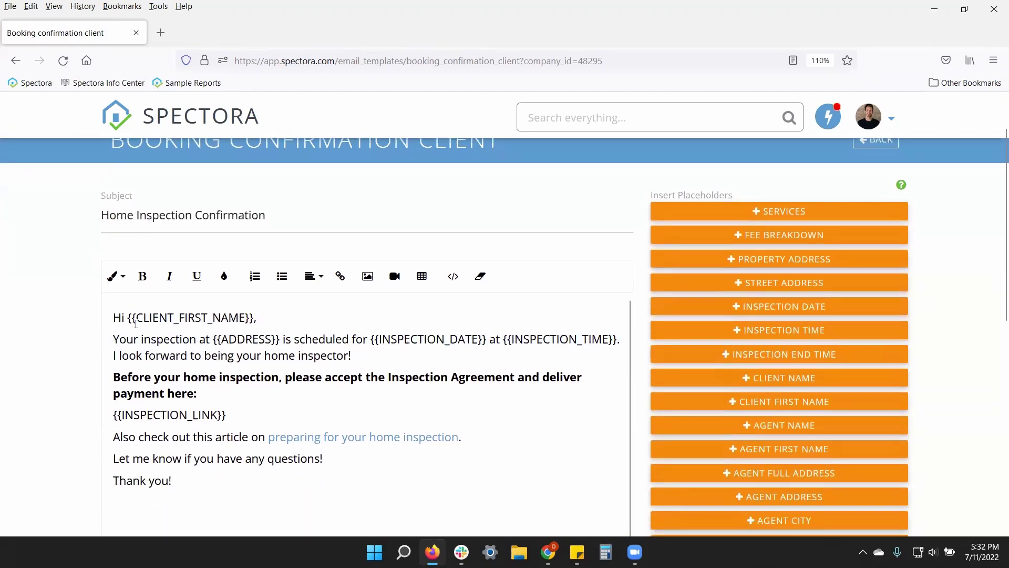
pyautogui.moveTo(128, 314); pyautogui.dragTo(252, 314)
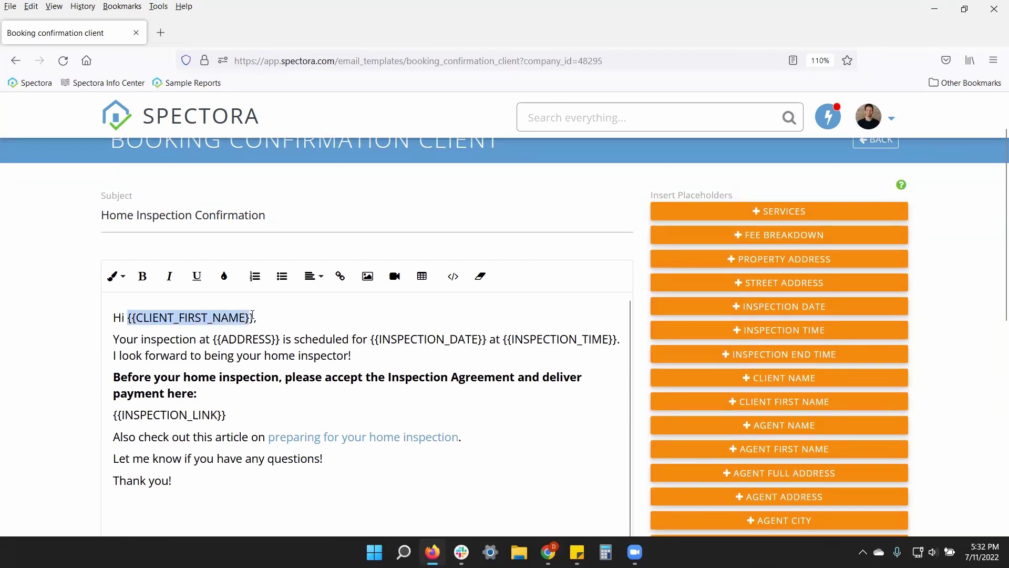
pyautogui.click(345, 345)
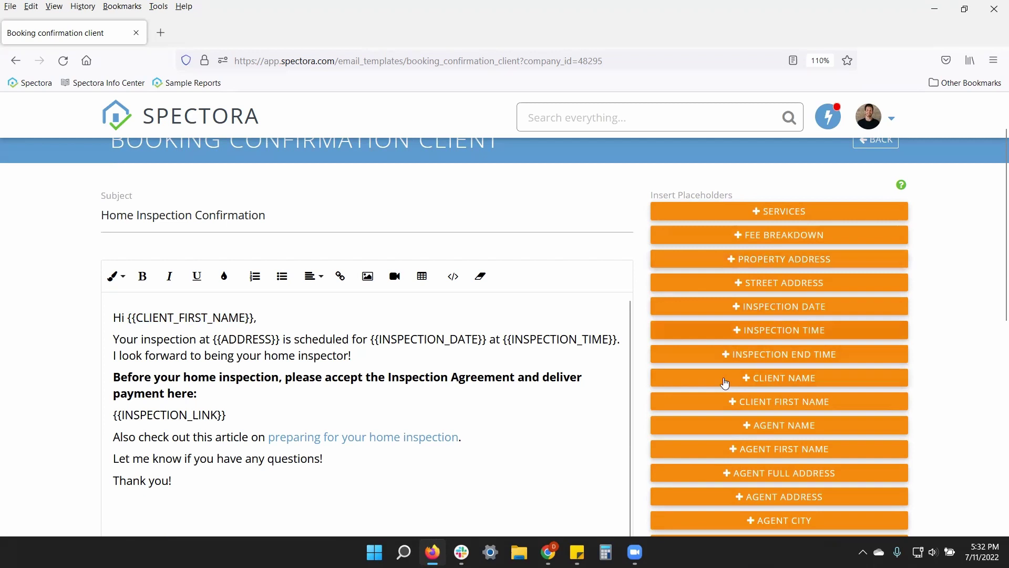
# Step: Check the {{INSPECTION_LINK}} line and save the email template
pyautogui.scroll(-2, 371, 335)
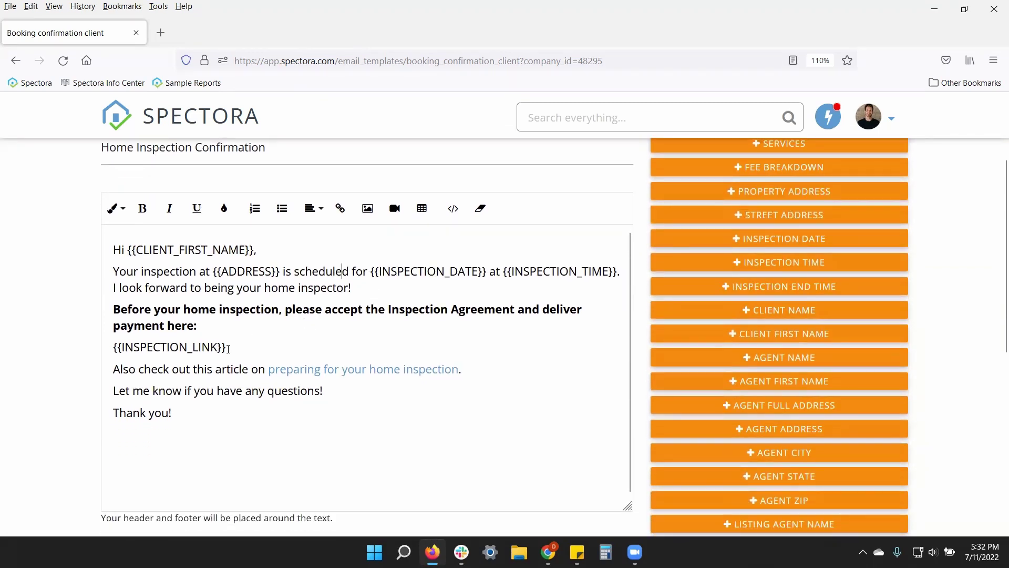
pyautogui.moveTo(229, 347)
pyautogui.mouseDown()
pyautogui.moveTo(140, 347)
pyautogui.moveTo(244, 349)
pyautogui.mouseUp()
pyautogui.scroll(-2, 79, 322)
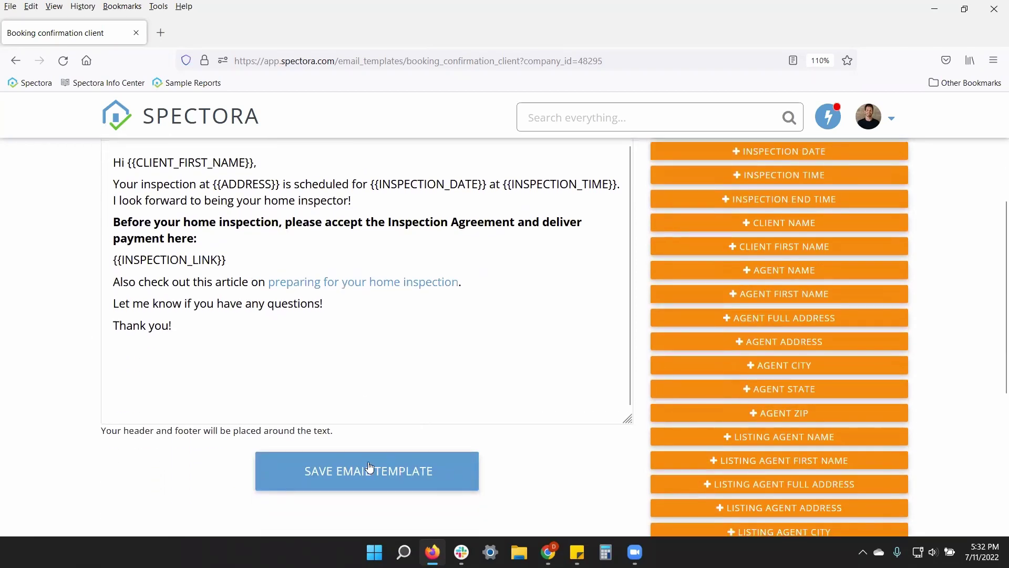
pyautogui.click(367, 476)
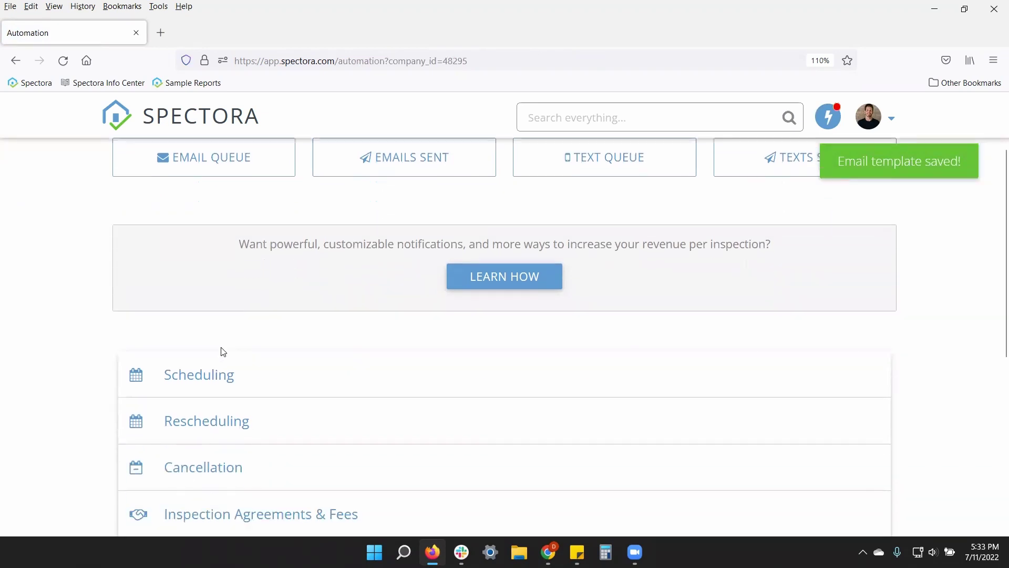
# Step: Open the clients' confirmation text template from Scheduling and review its {{INSPECTION_TEXT_LINK}} placeholder
pyautogui.click(235, 372)
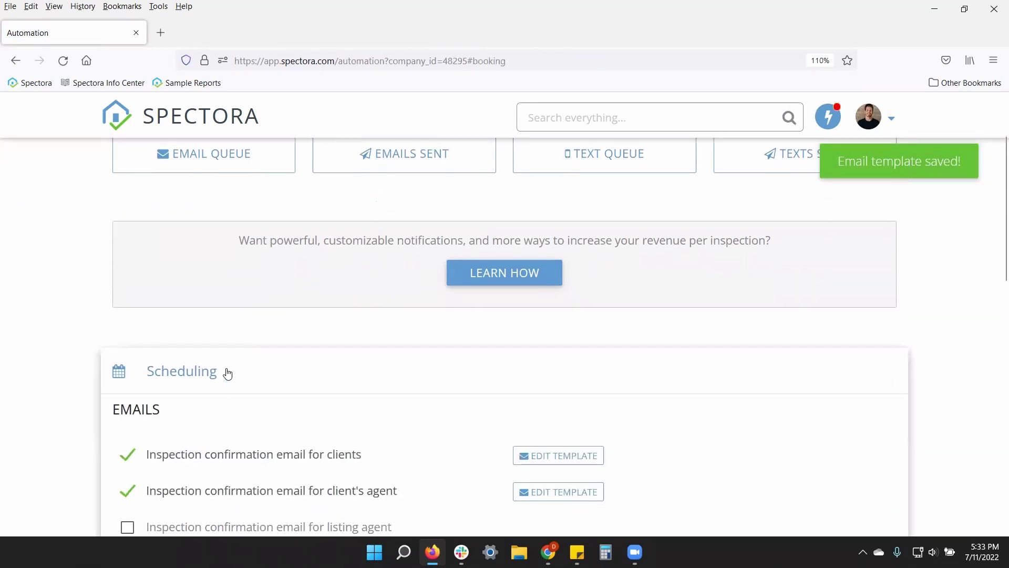
pyautogui.scroll(-3, 228, 373)
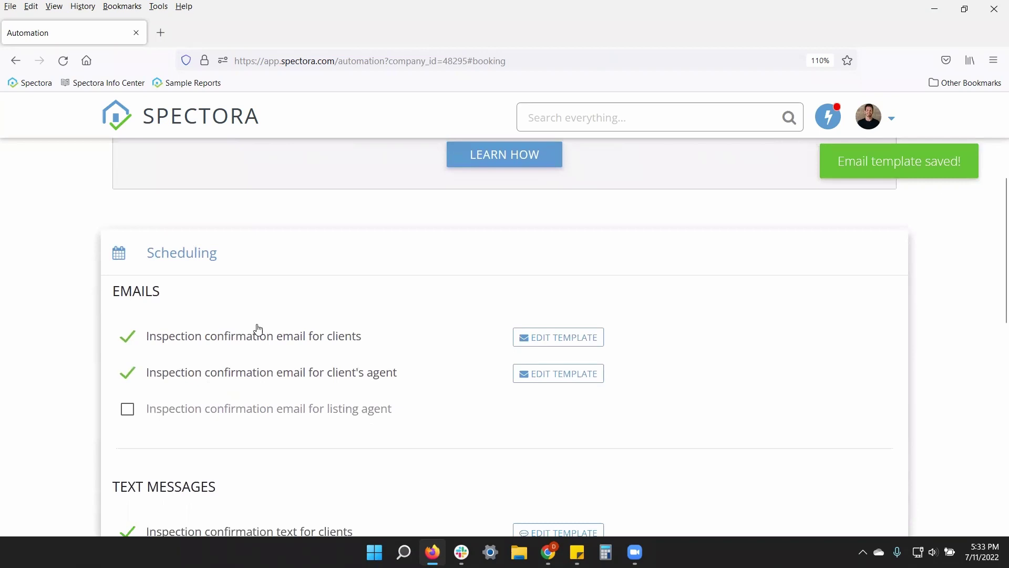
pyautogui.scroll(-2, 258, 329)
pyautogui.scroll(-2, 260, 332)
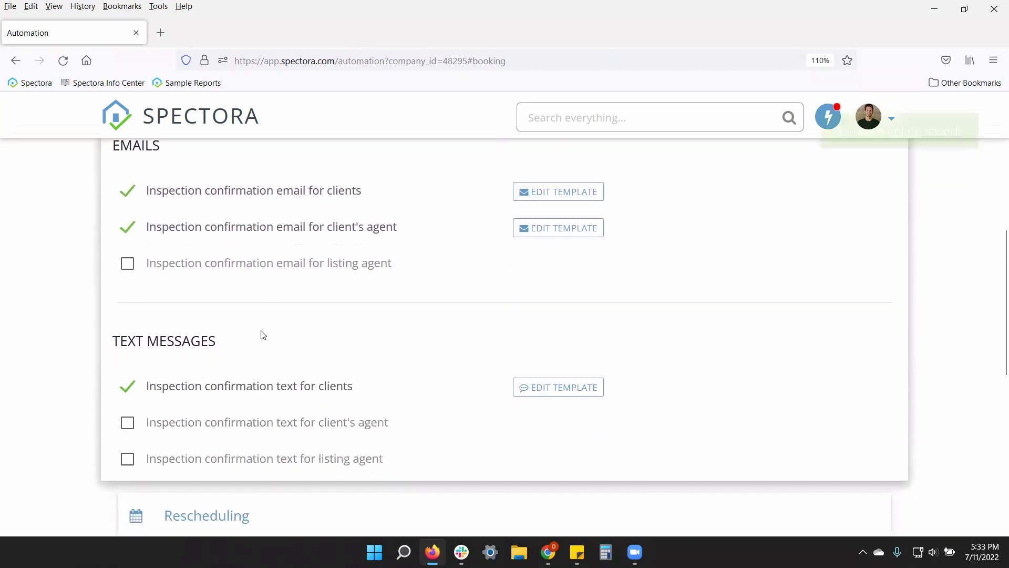
pyautogui.click(544, 388)
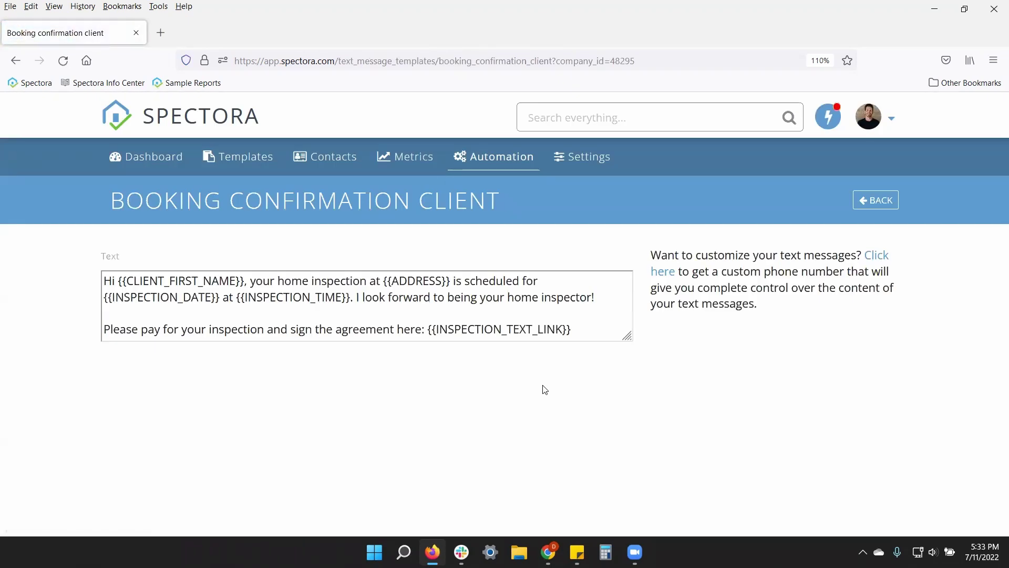
pyautogui.moveTo(429, 331); pyautogui.dragTo(572, 348)
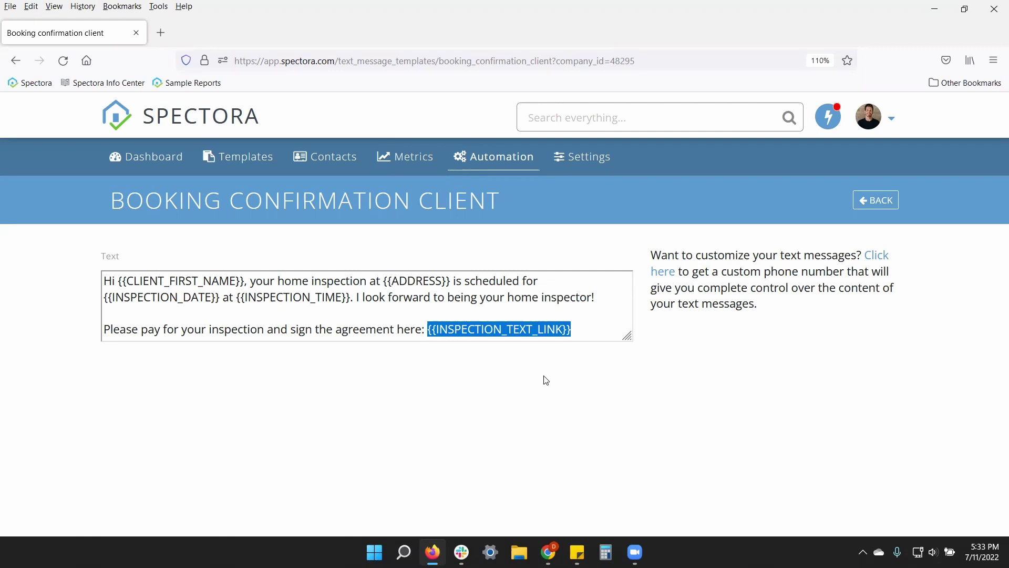
pyautogui.click(693, 355)
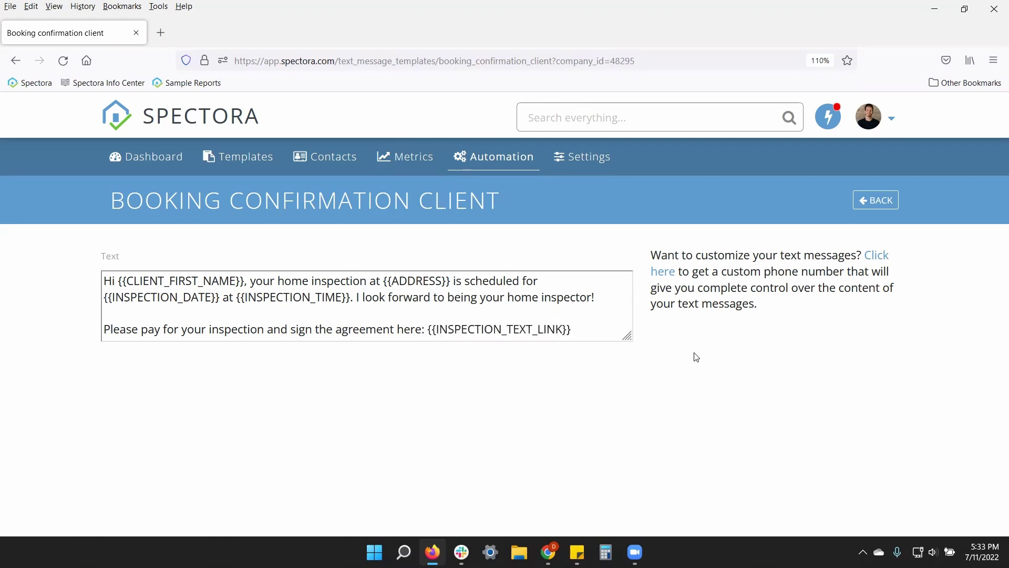
# Step: Back on Automation, look over the Rescheduling and Cancellation notifications, collapsing each
pyautogui.click(876, 200)
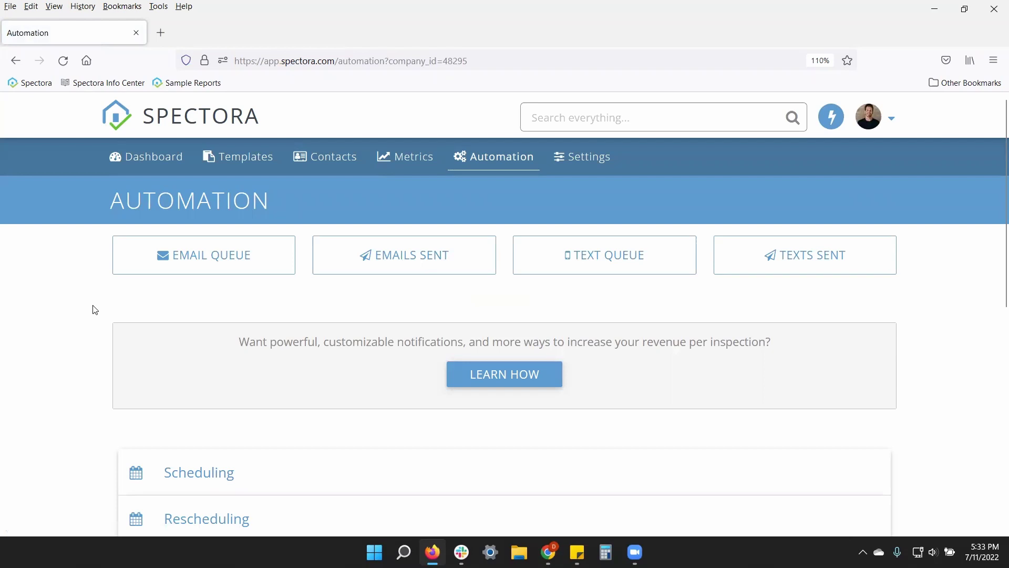
pyautogui.scroll(-3, 94, 309)
pyautogui.scroll(-2, 94, 309)
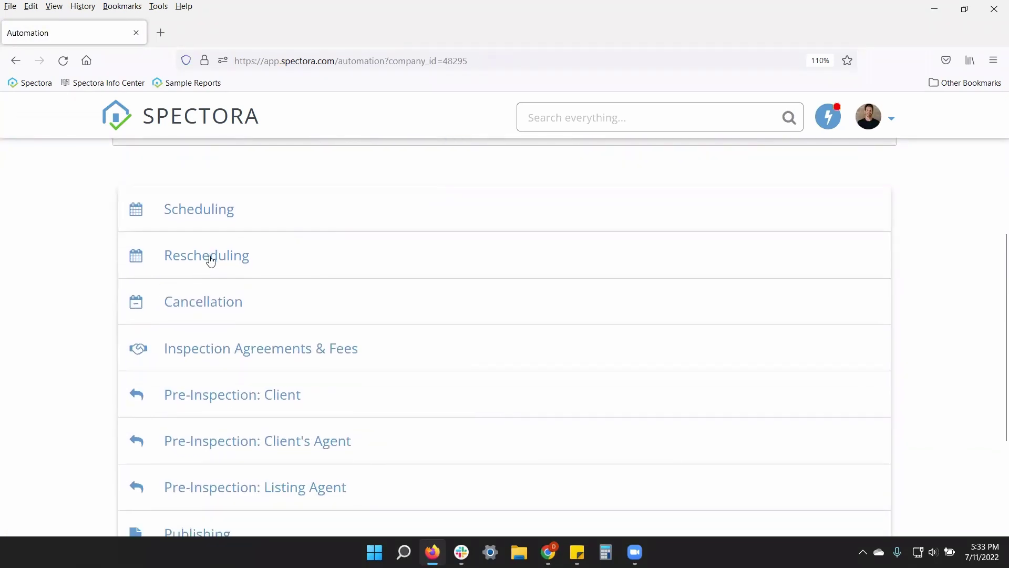
pyautogui.click(209, 258)
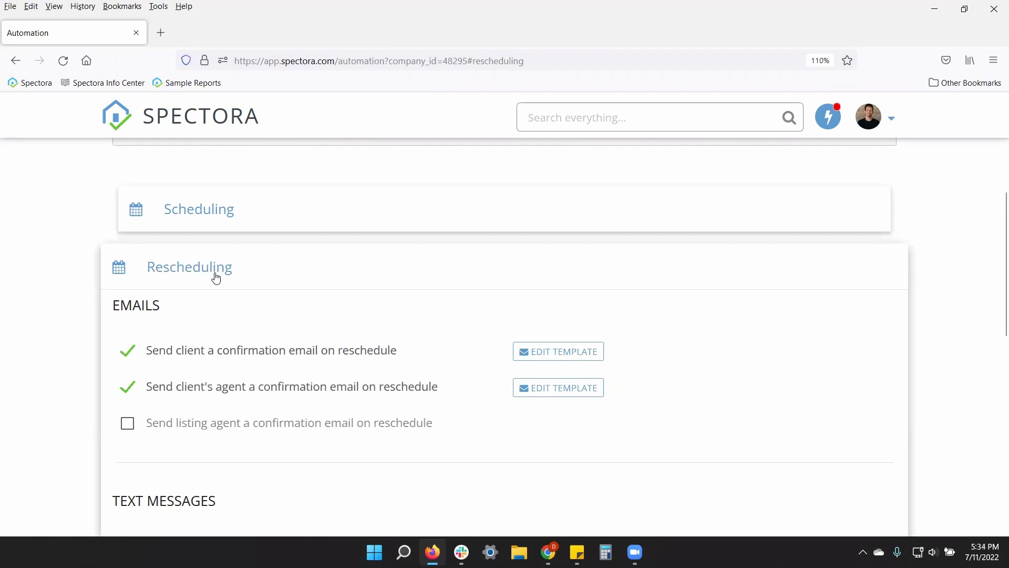
pyautogui.click(216, 277)
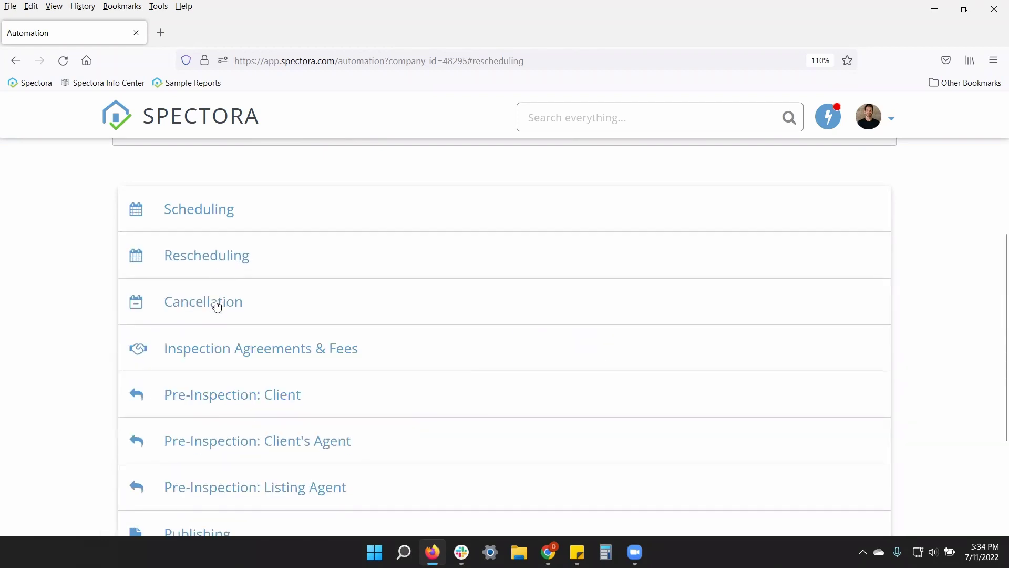
pyautogui.click(216, 302)
pyautogui.scroll(-3, 227, 313)
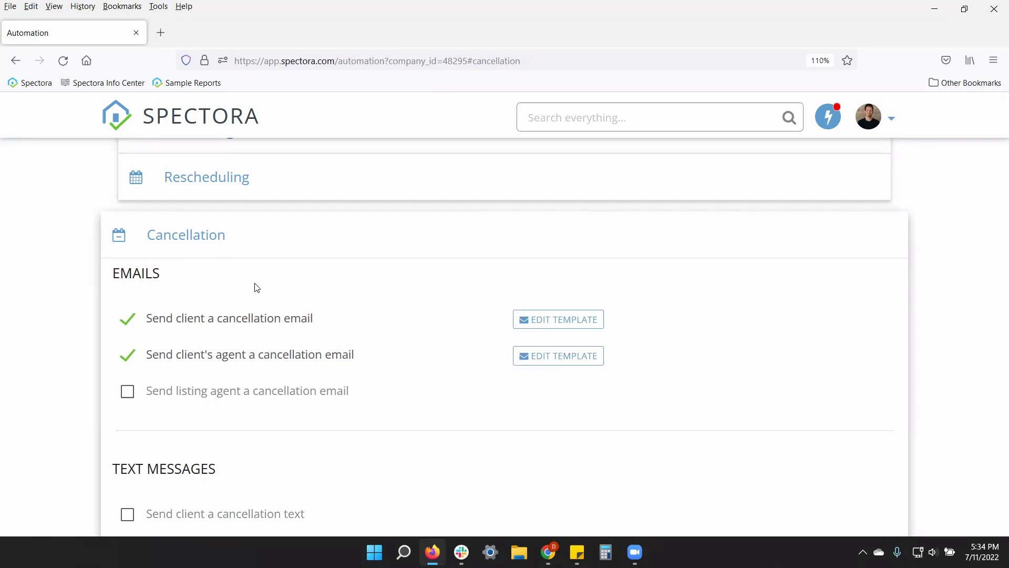
pyautogui.click(240, 237)
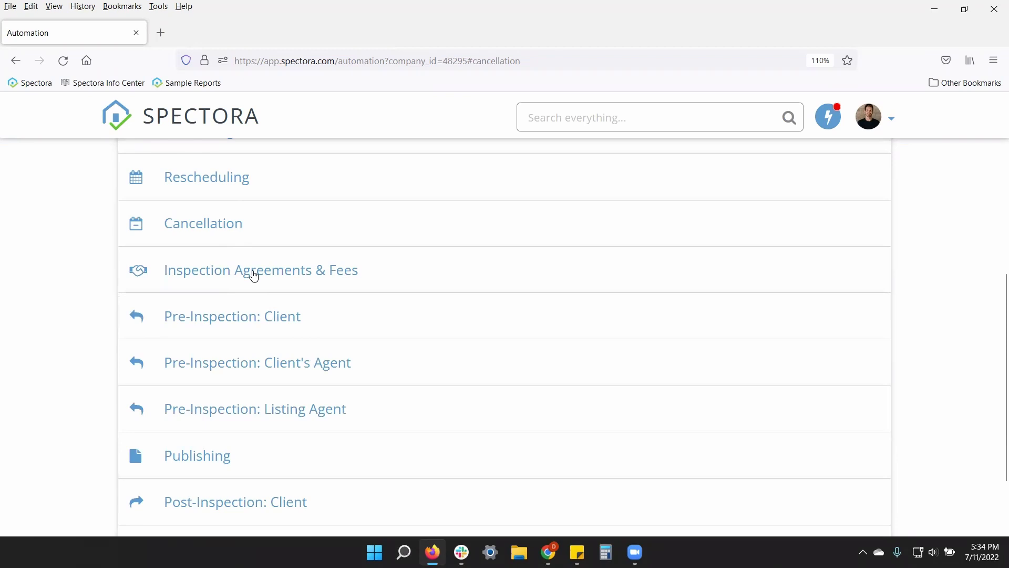
# Step: Review Inspection Agreements & Fees, then expand the Pre-Inspection: Client reminders
pyautogui.click(254, 275)
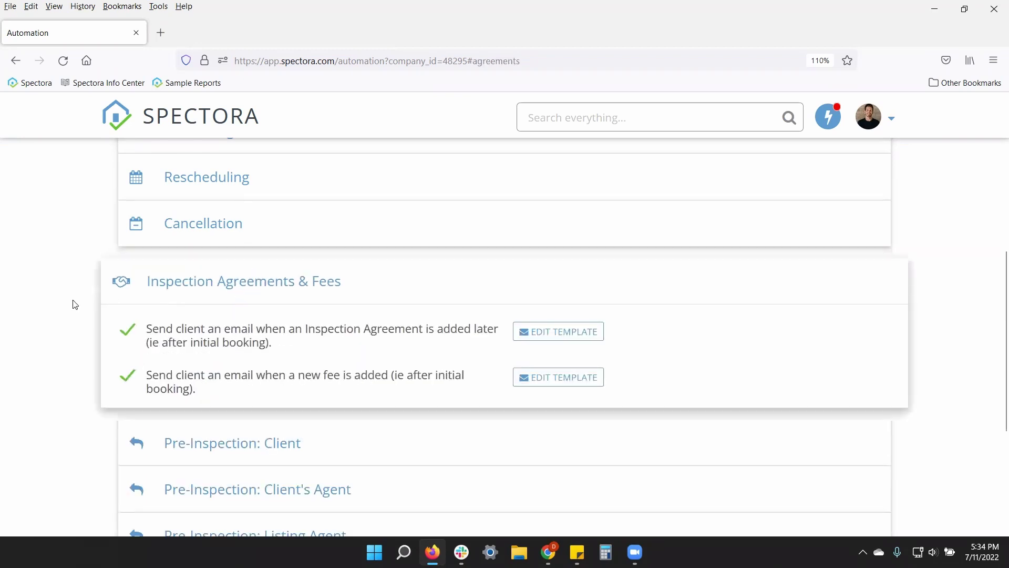
pyautogui.scroll(-2, 75, 304)
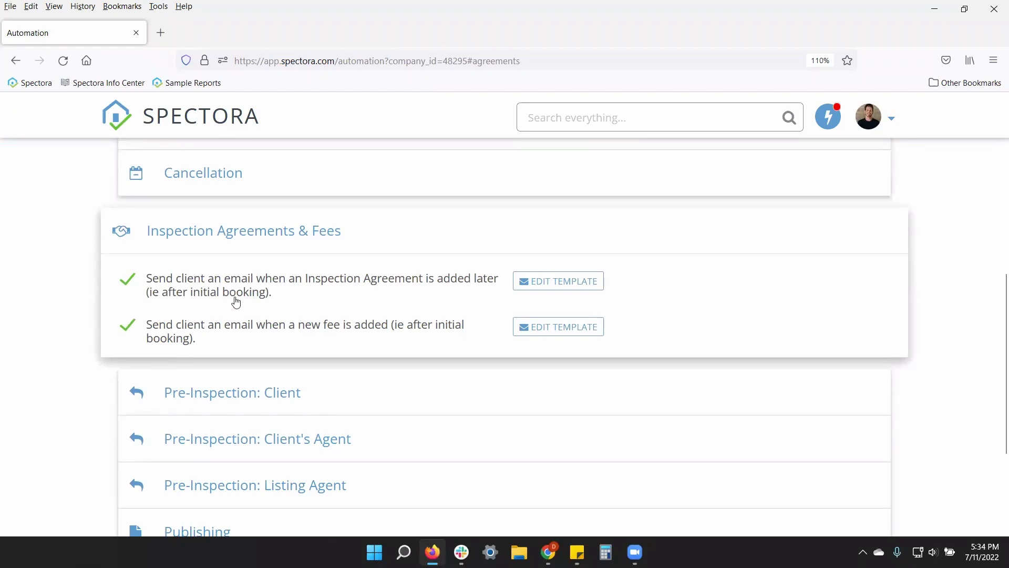
pyautogui.click(271, 235)
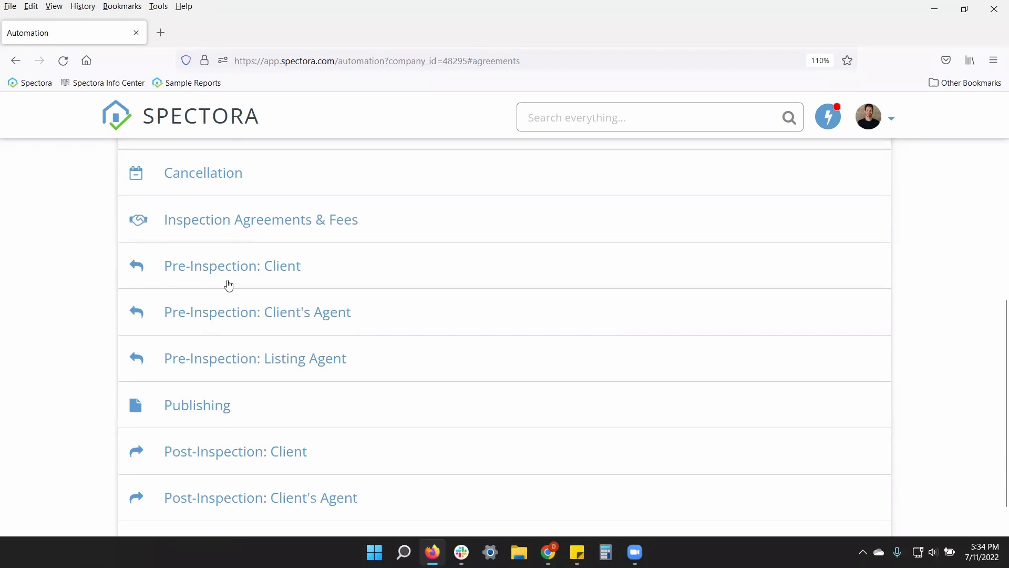
pyautogui.scroll(-1, 228, 285)
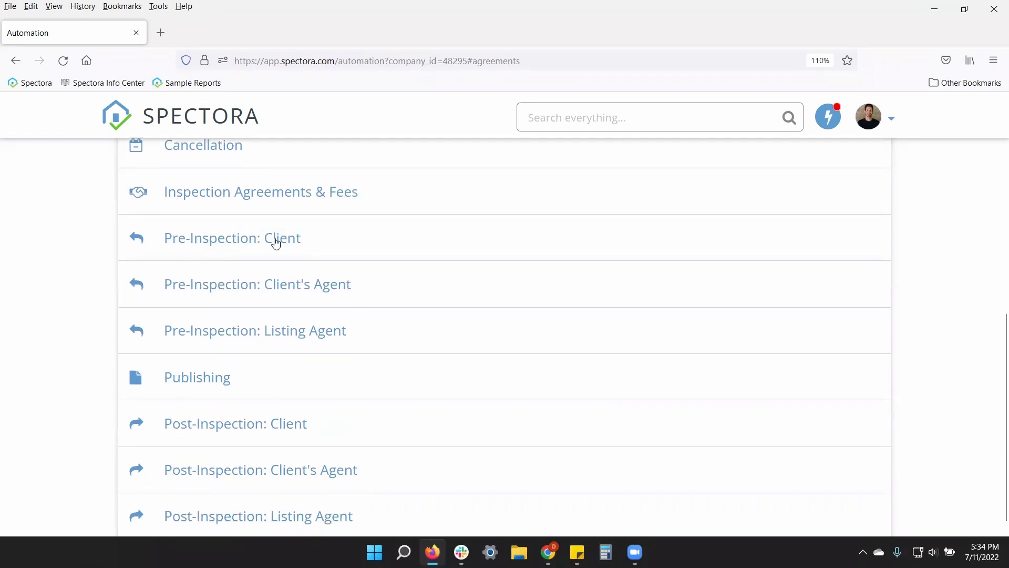
pyautogui.click(236, 246)
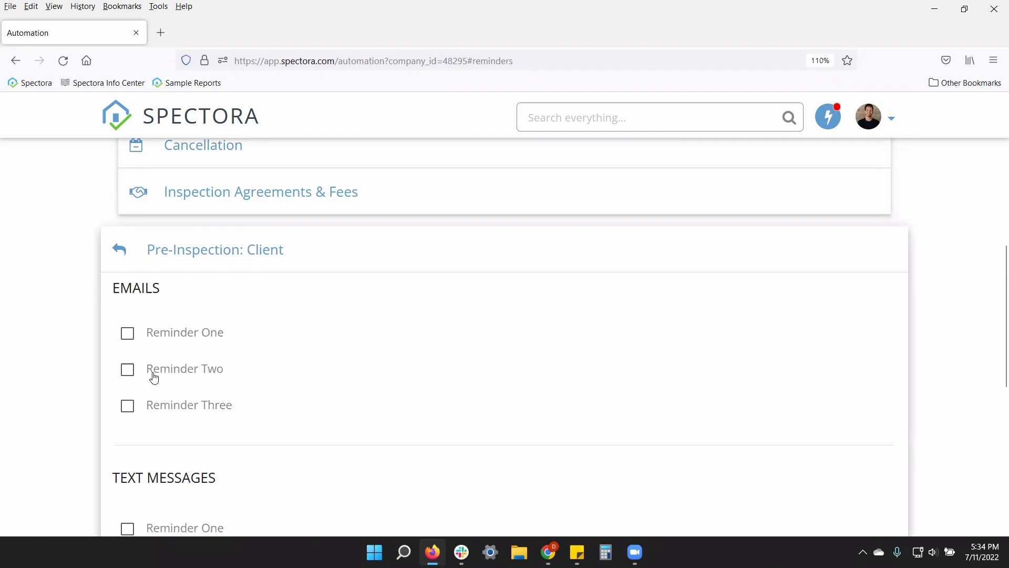
# Step: Enable client Reminder One (2 days before) and Reminder Two (1 day before), and open Reminder Two's template
pyautogui.click(155, 336)
pyautogui.click(171, 403)
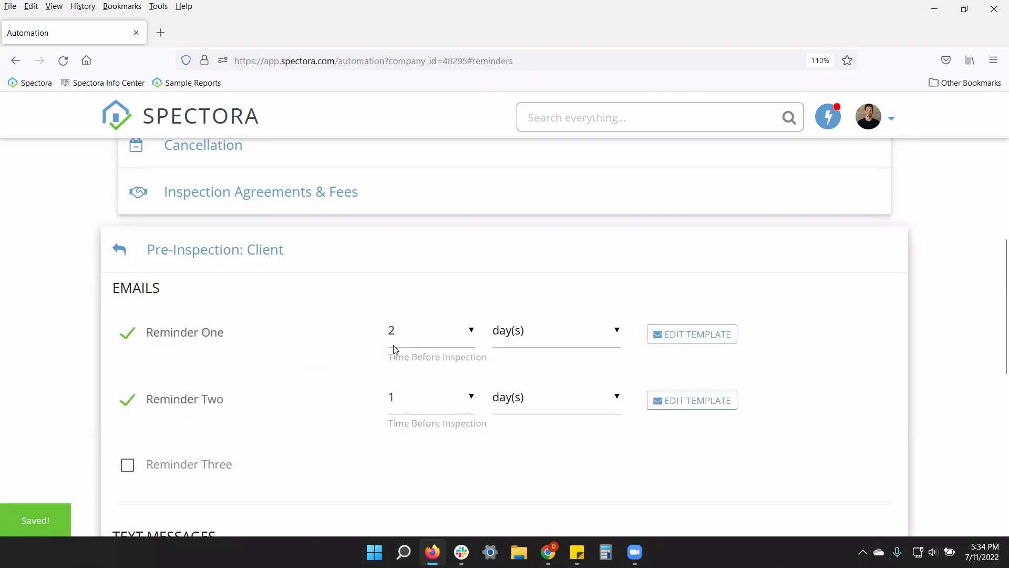
pyautogui.scroll(-1, 429, 329)
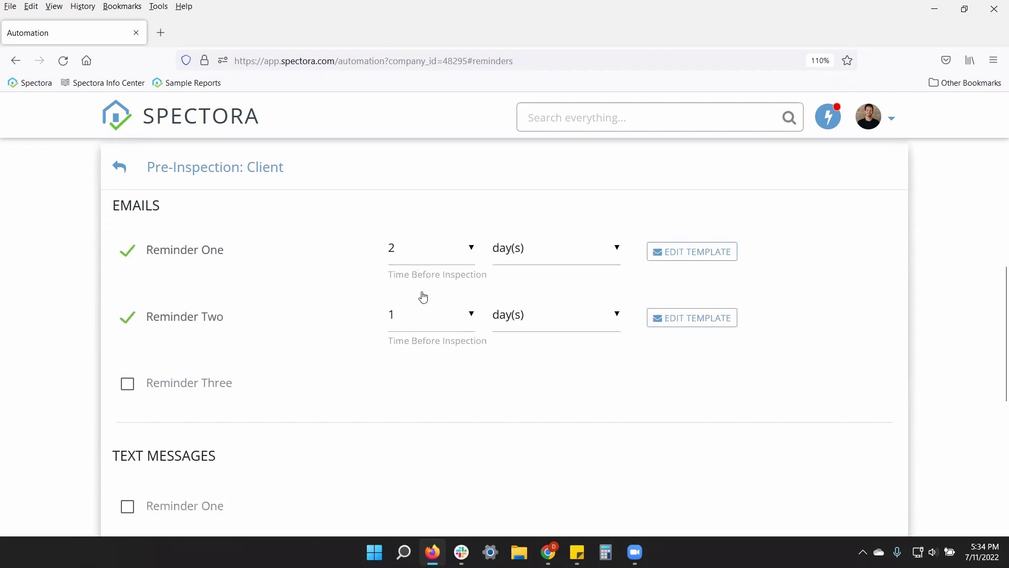
pyautogui.click(680, 319)
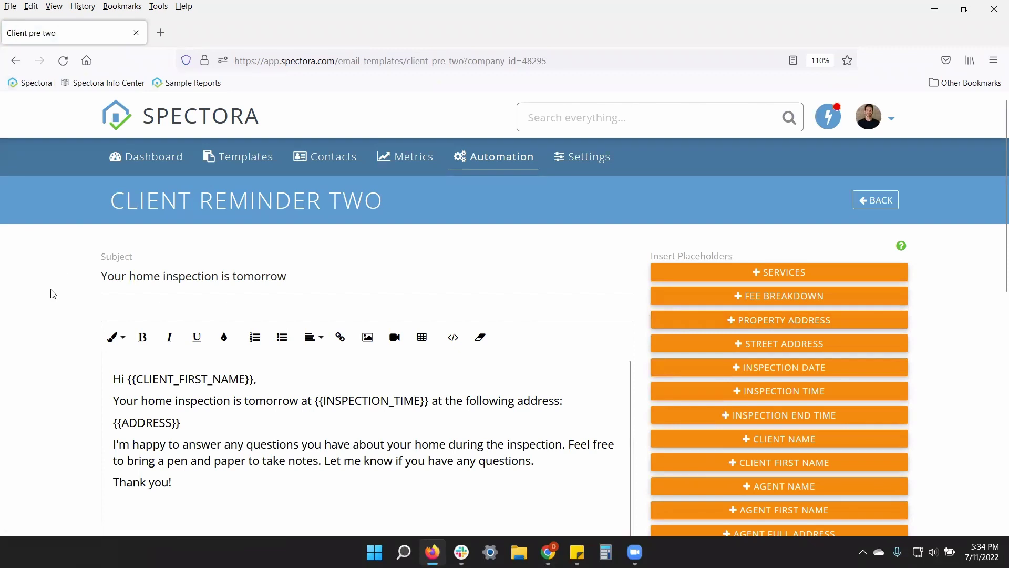
pyautogui.scroll(-1, 53, 292)
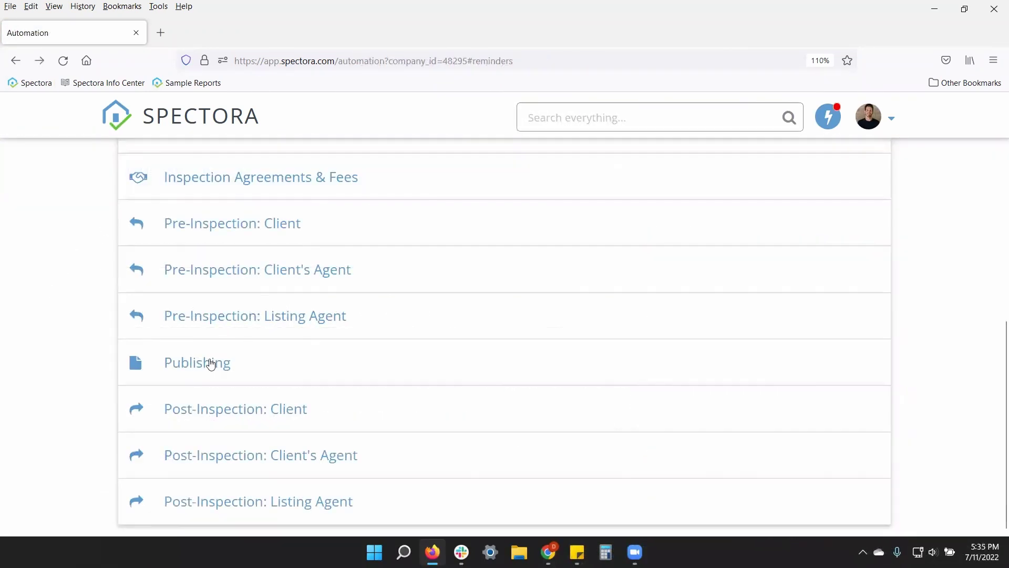
# Step: Expand the Publishing section to review its report-ready emails, then collapse it
pyautogui.click(207, 361)
pyautogui.scroll(-2, 291, 392)
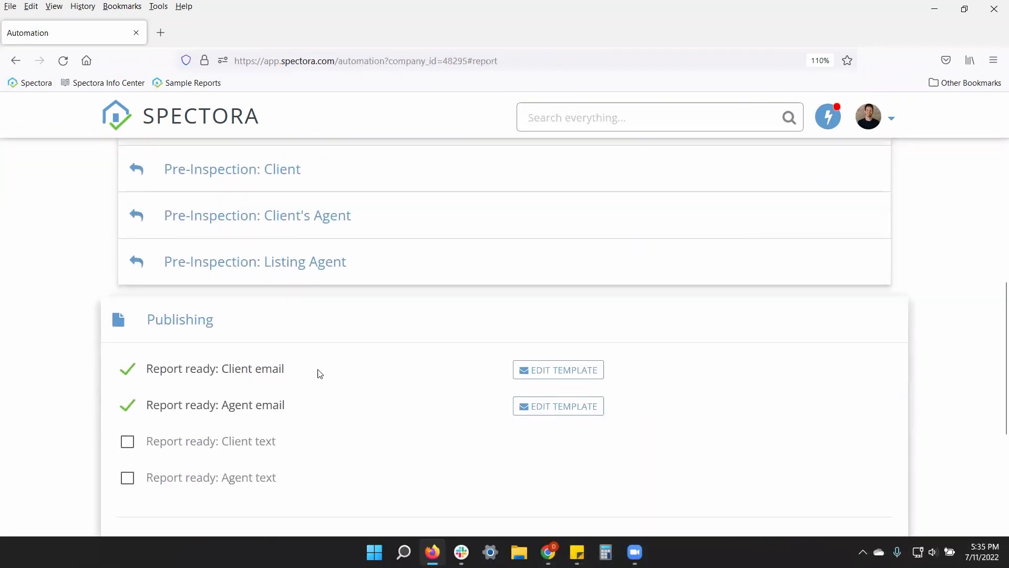
pyautogui.scroll(-1, 320, 374)
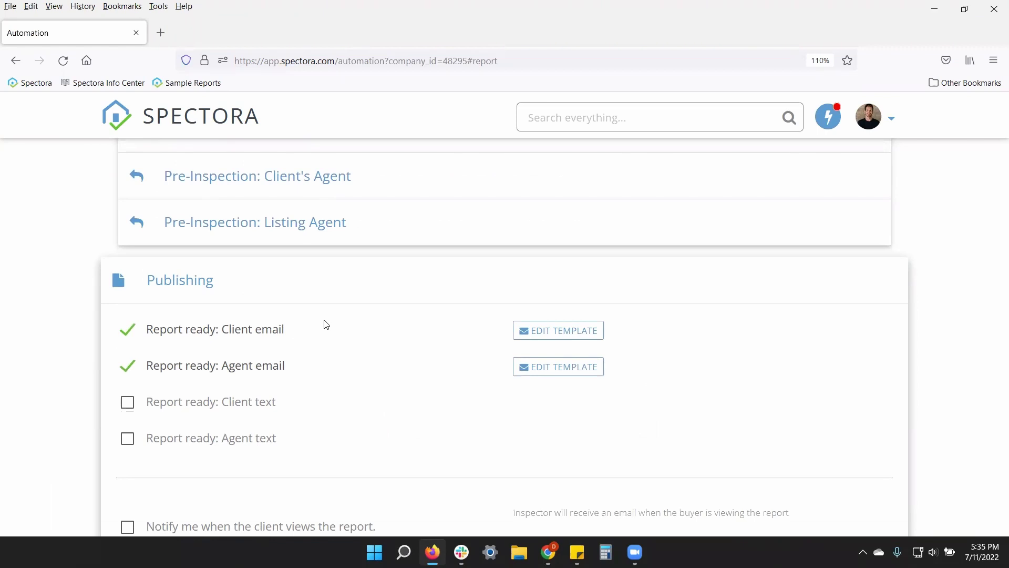
pyautogui.click(272, 290)
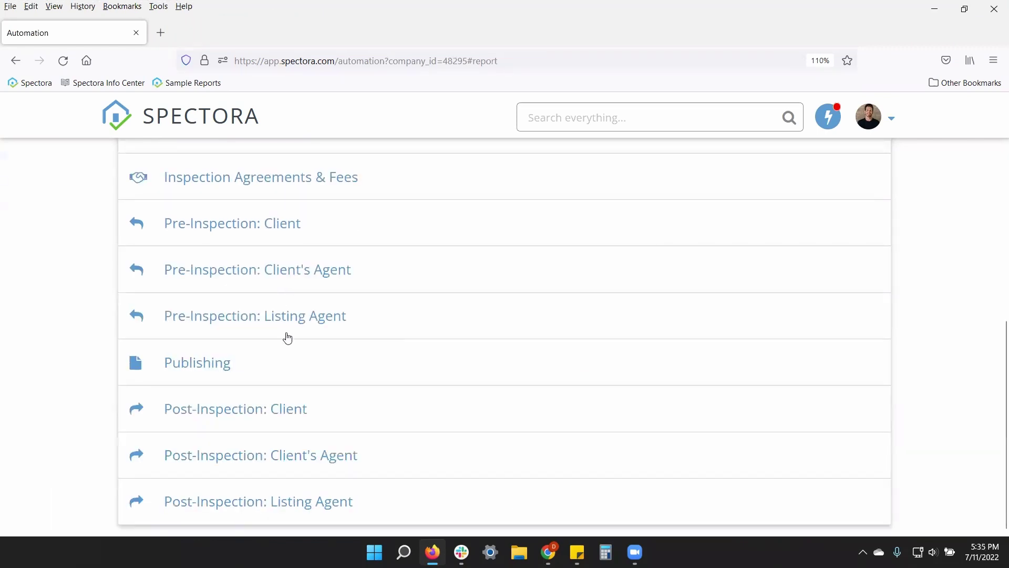
# Step: Enable client Follow-Up One (1 day after) and Follow-Up Two (7 days after publishing)
pyautogui.click(287, 415)
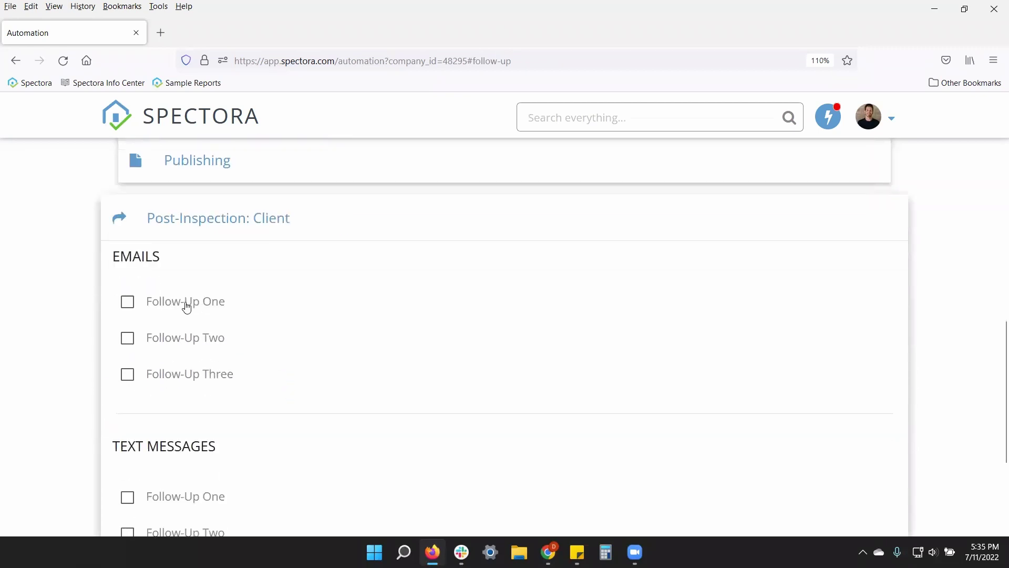
pyautogui.click(187, 303)
pyautogui.click(181, 368)
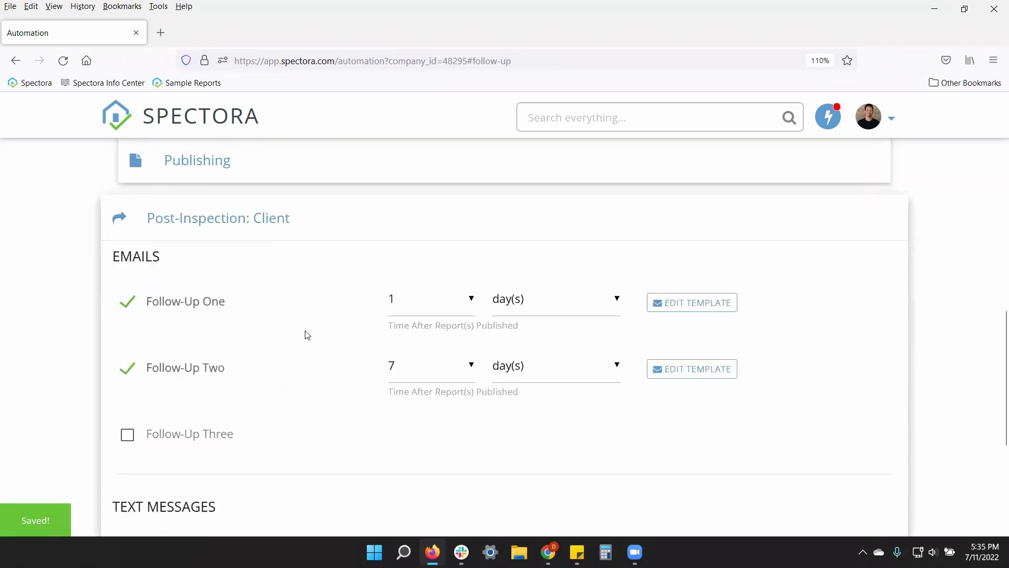
# Step: Open the Follow-Up Two template and try linking the word Google, then cancel the link
pyautogui.click(682, 372)
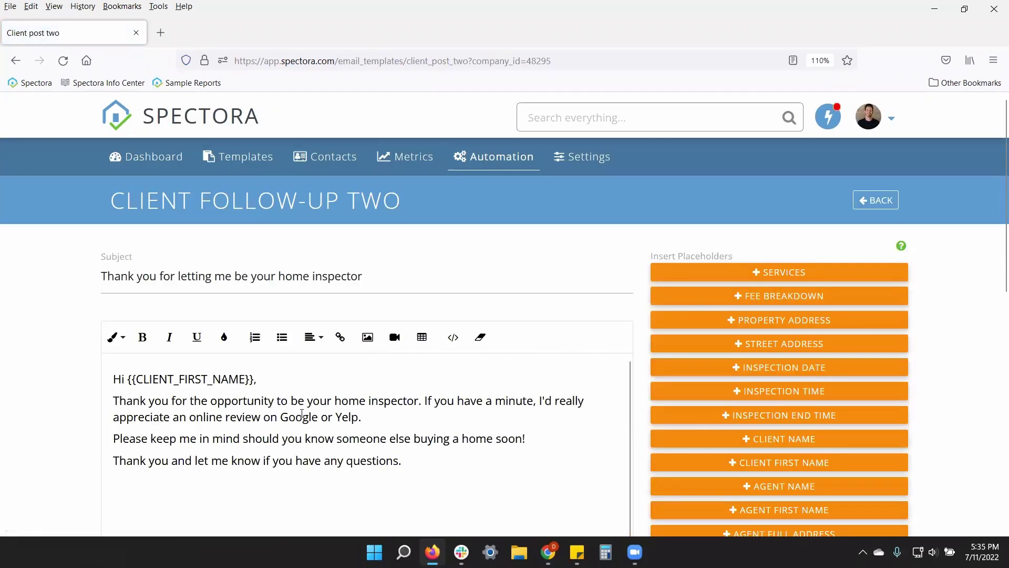
pyautogui.doubleClick(302, 416)
pyautogui.click(340, 337)
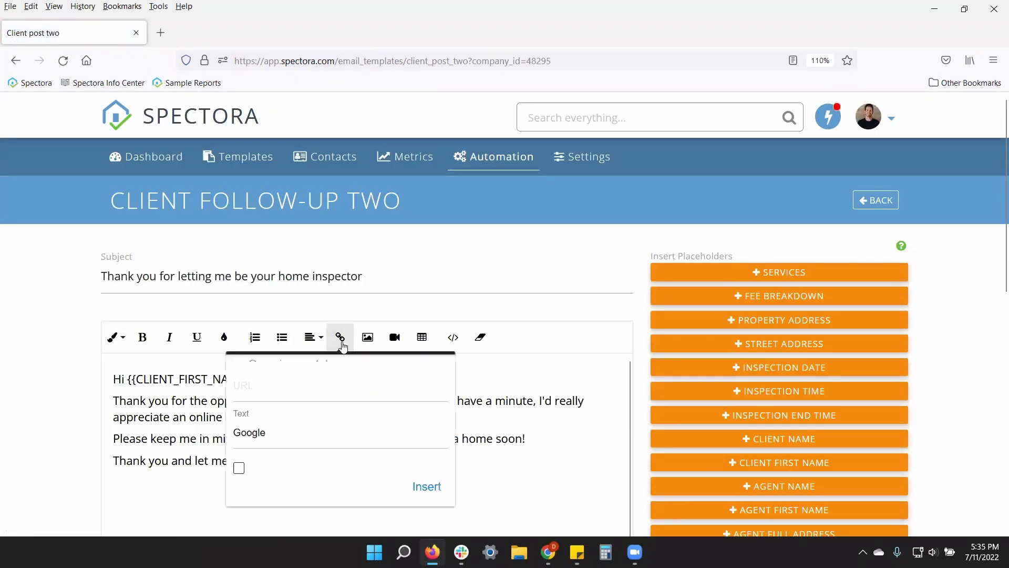
pyautogui.click(175, 415)
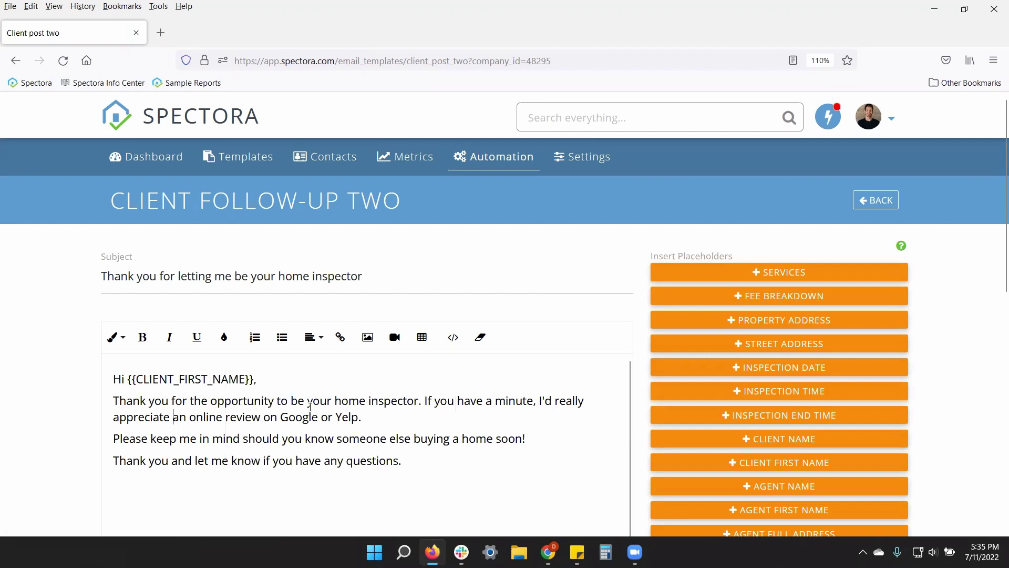
# Step: Leave the Client Follow-Up Two template and return to the Automation settings
pyautogui.click(870, 206)
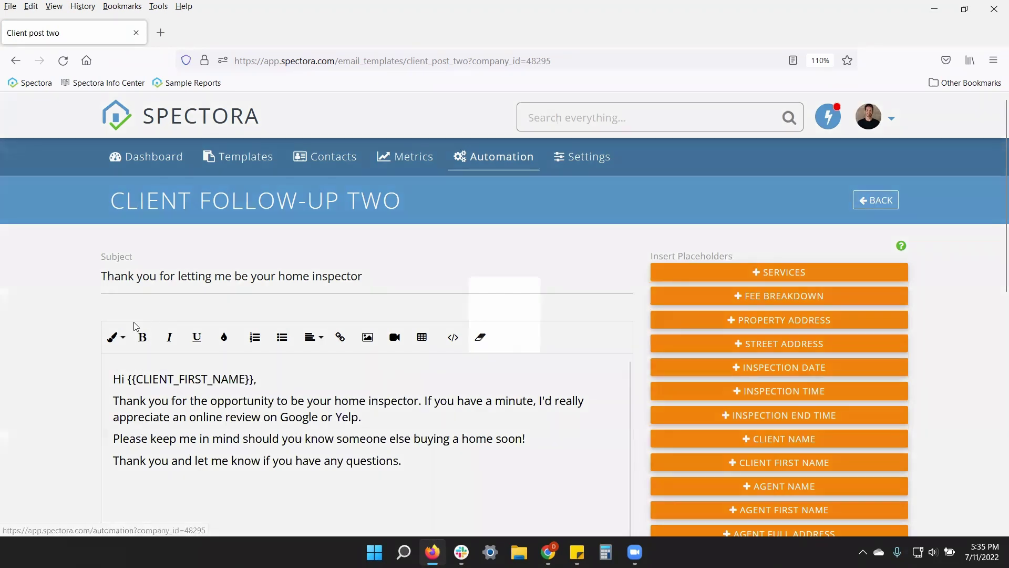